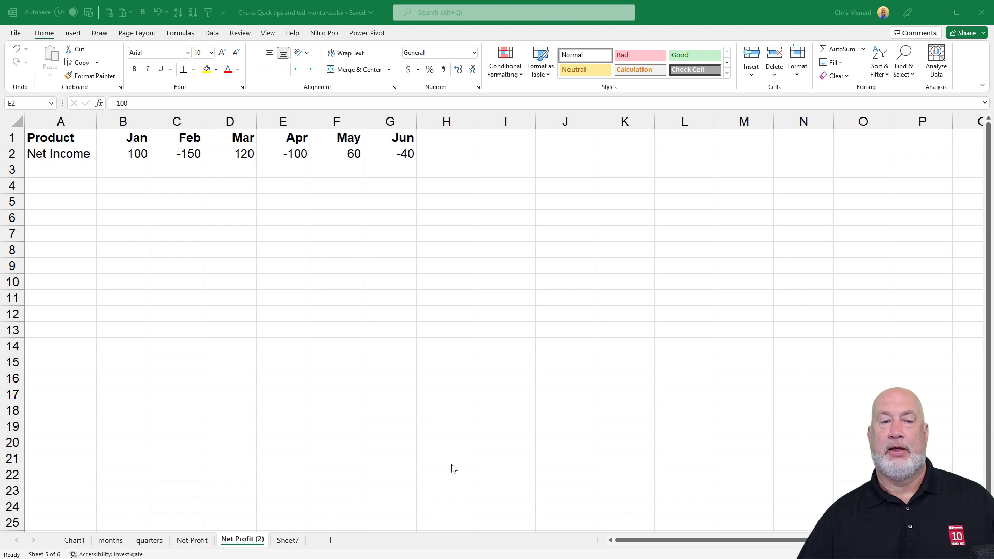
Insert a clustered column chart of Net Income and move it below the data over columns A–H
click(189, 153)
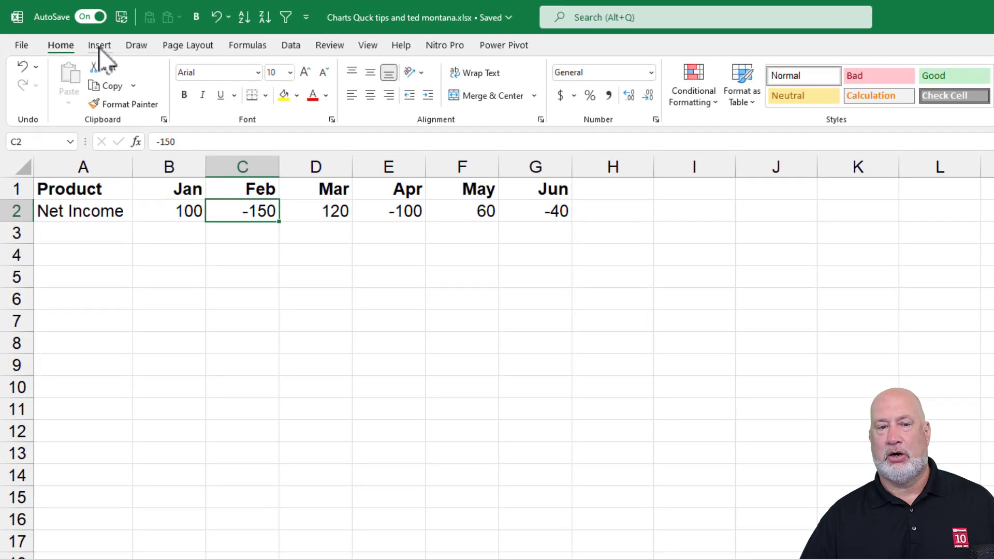
click(156, 192)
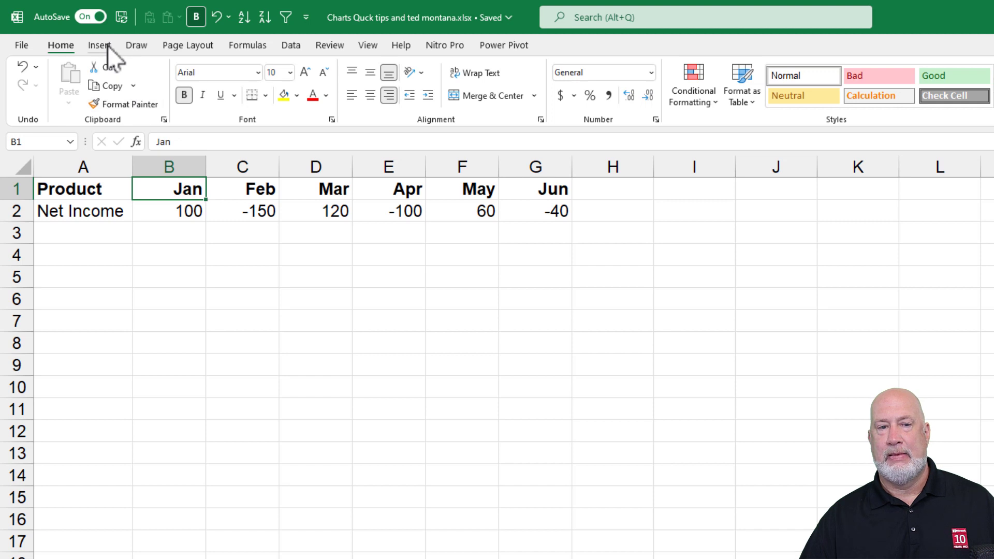
click(103, 47)
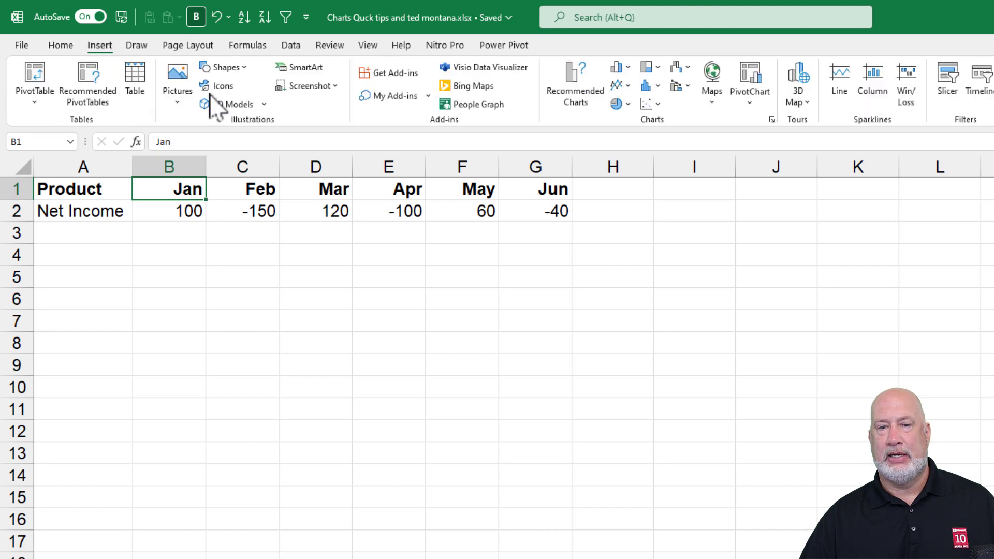
click(619, 69)
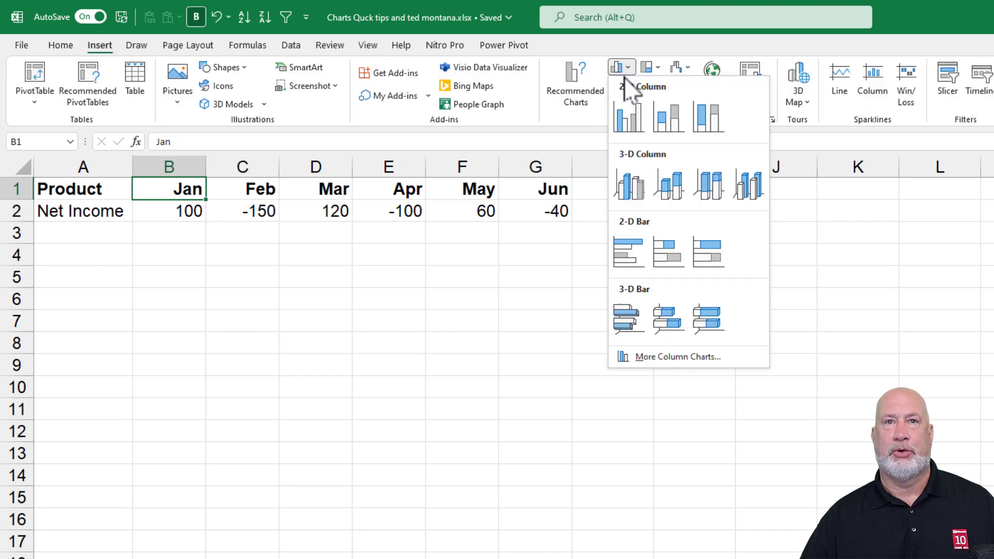
click(627, 117)
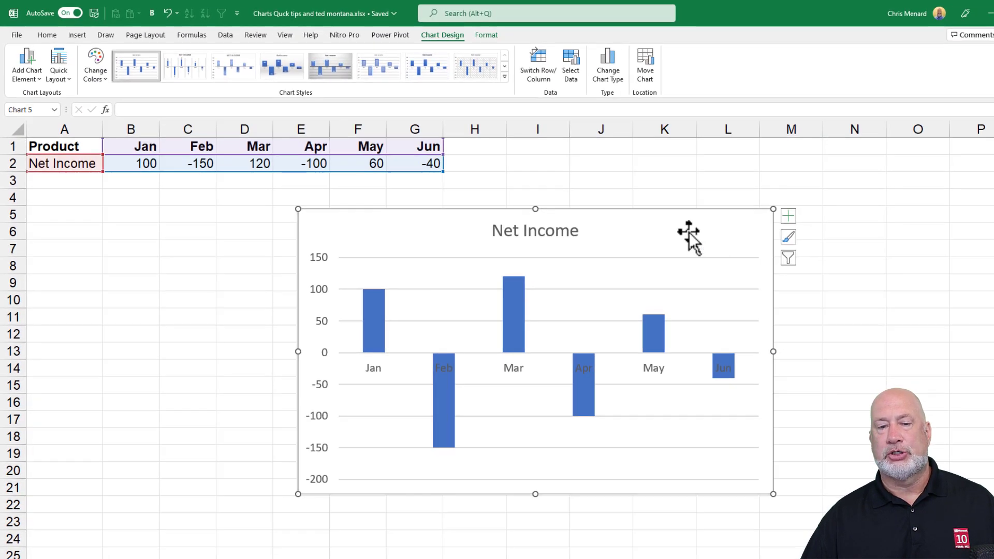
drag(689, 232, 429, 208)
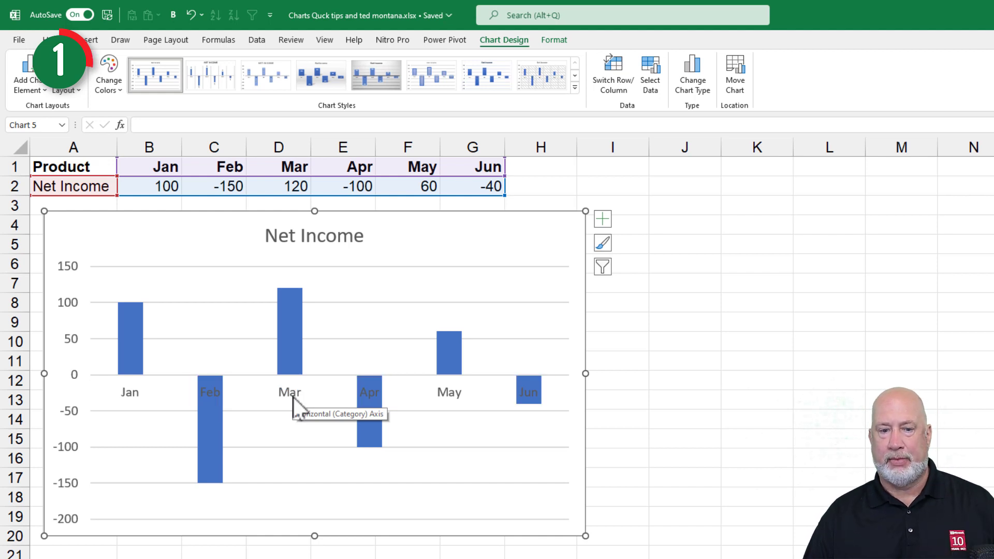
Set the horizontal month axis Label Position to Low in Format Axis
right_click(293, 396)
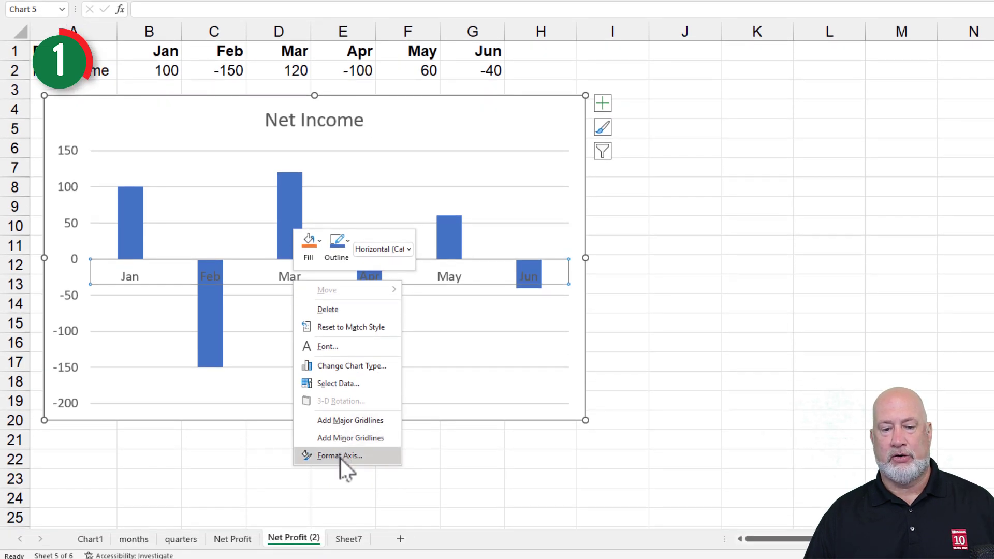
click(340, 456)
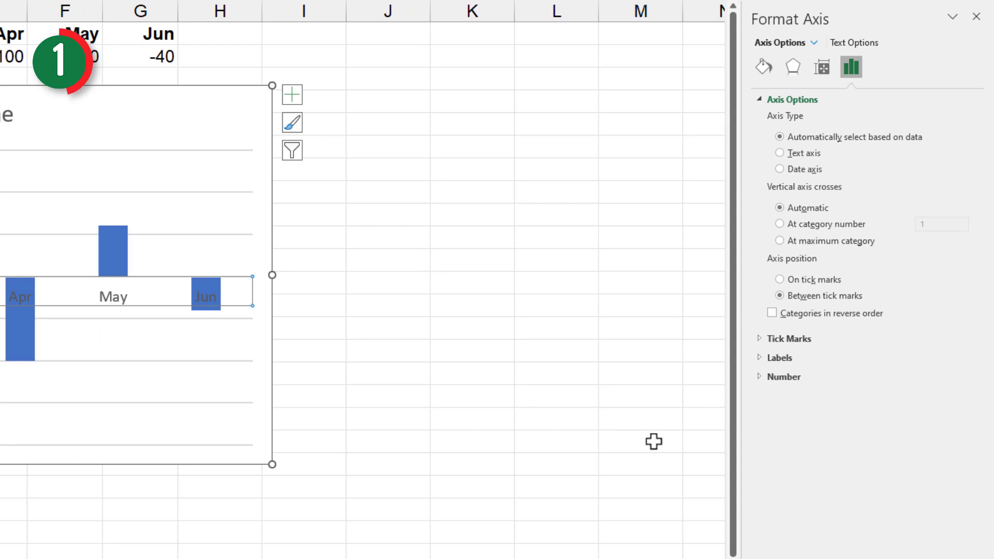
click(855, 68)
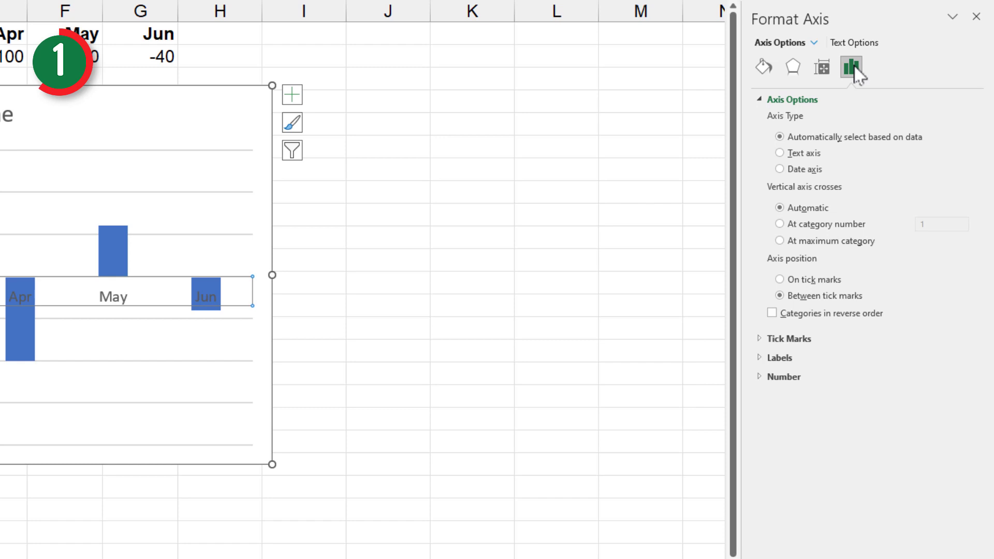
click(761, 358)
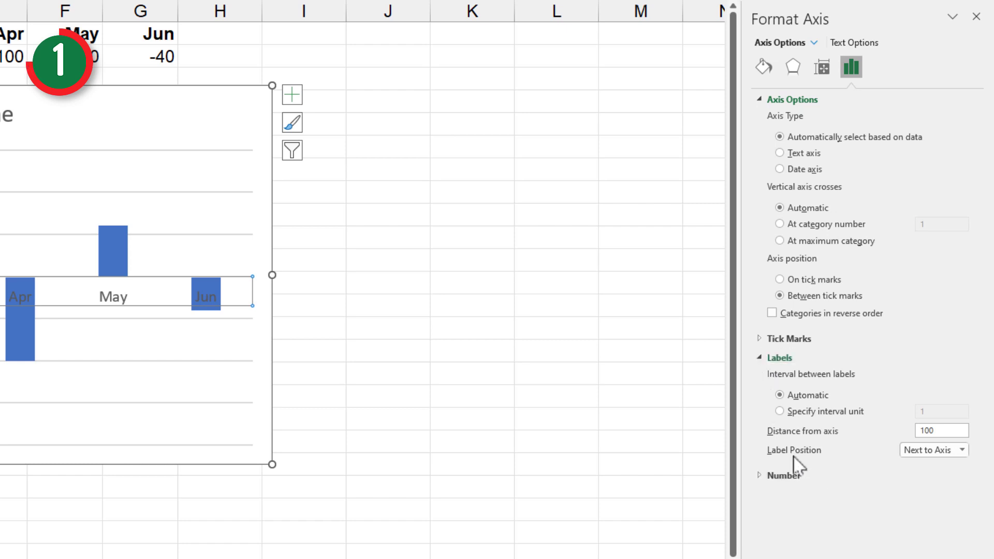
click(959, 450)
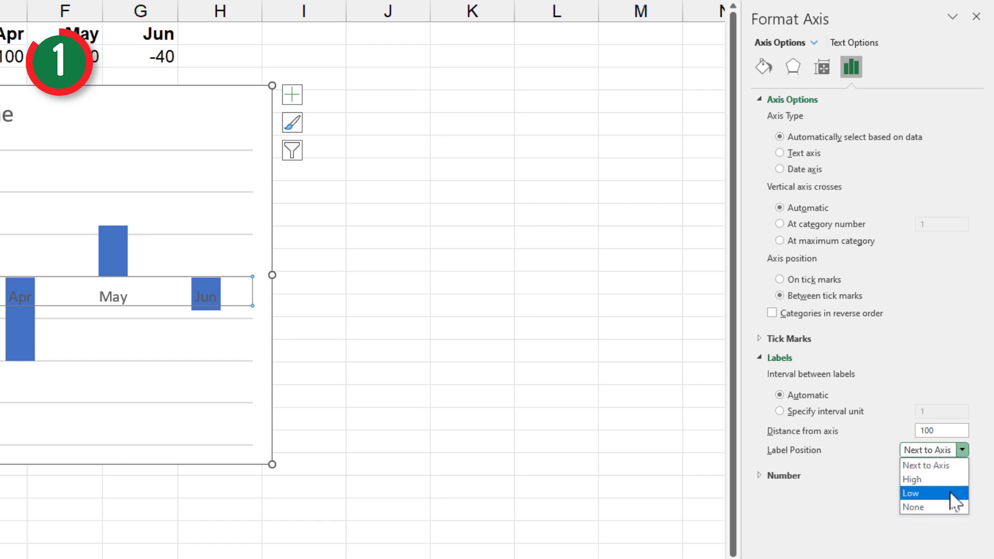
click(932, 493)
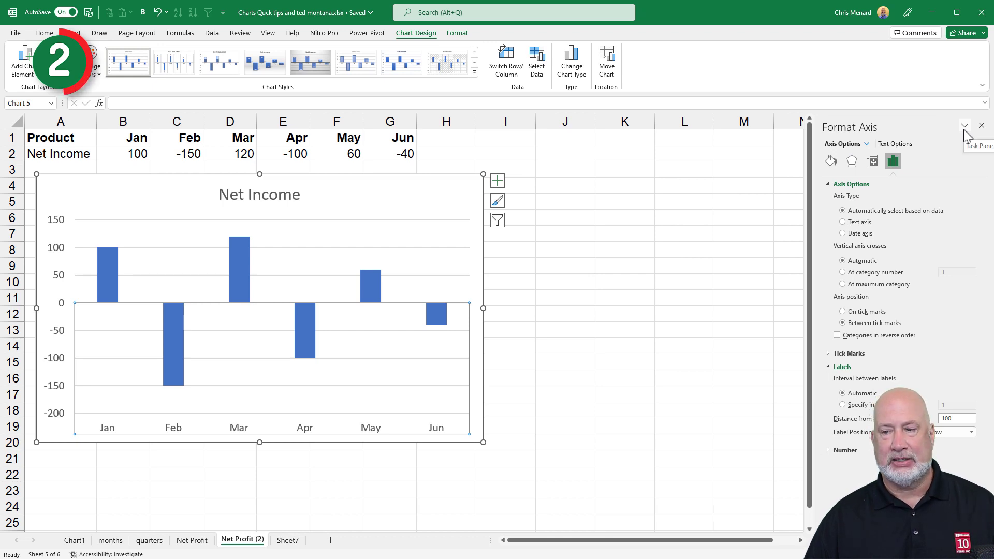
click(965, 130)
click(973, 141)
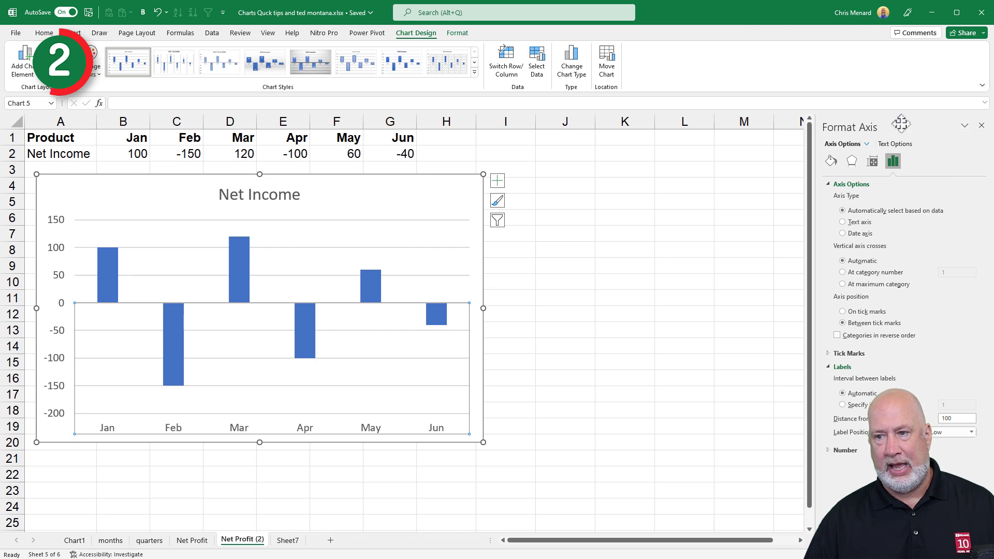
drag(709, 188, 627, 139)
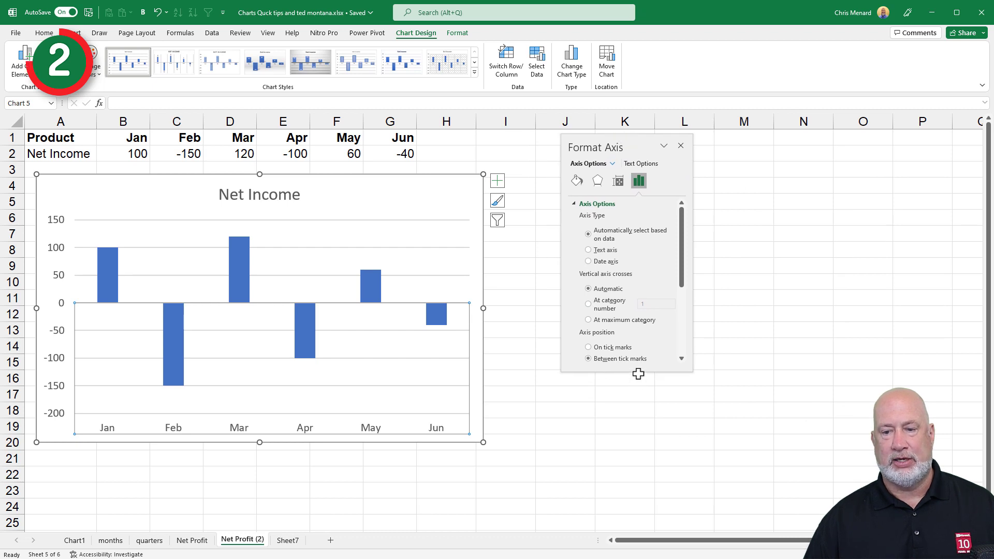
drag(637, 371, 645, 466)
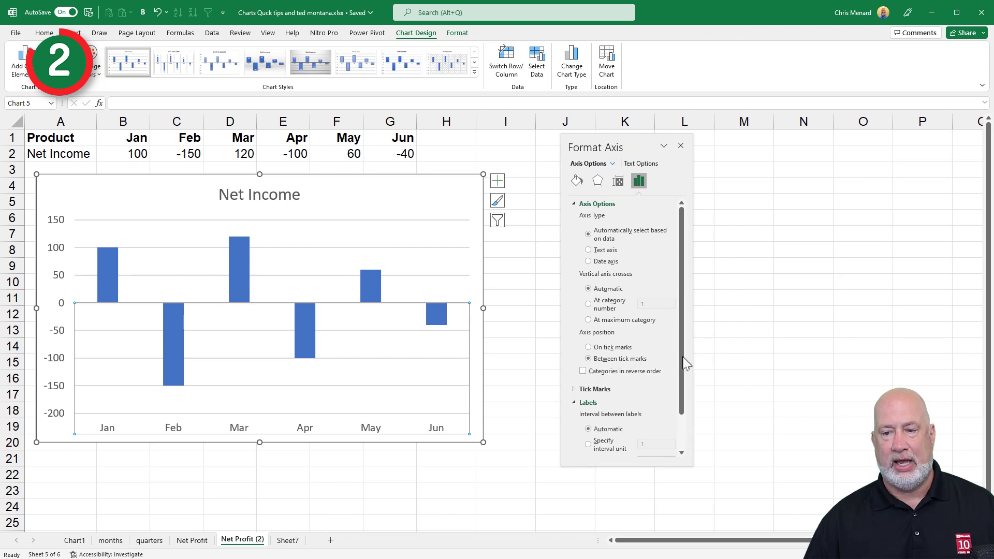
drag(693, 334, 721, 329)
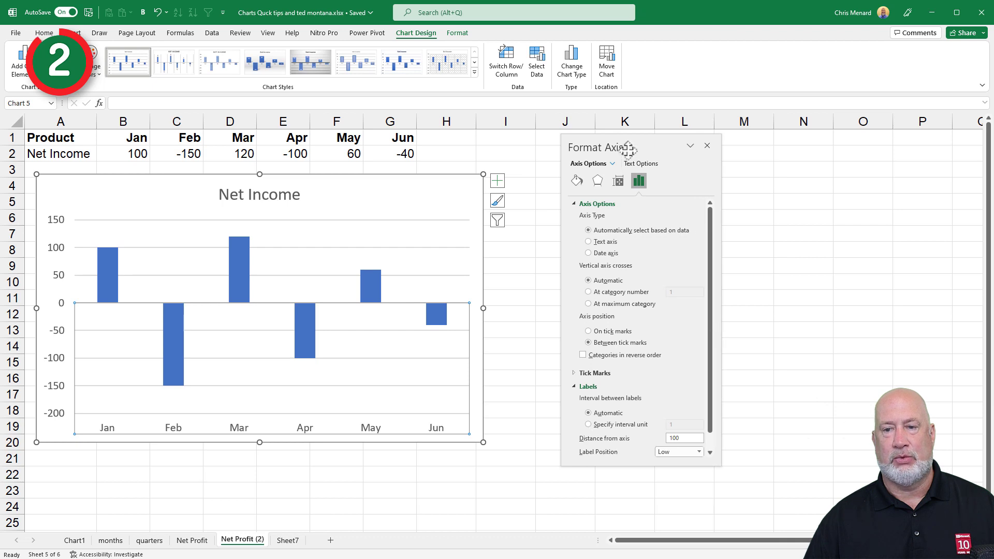
drag(648, 138, 597, 143)
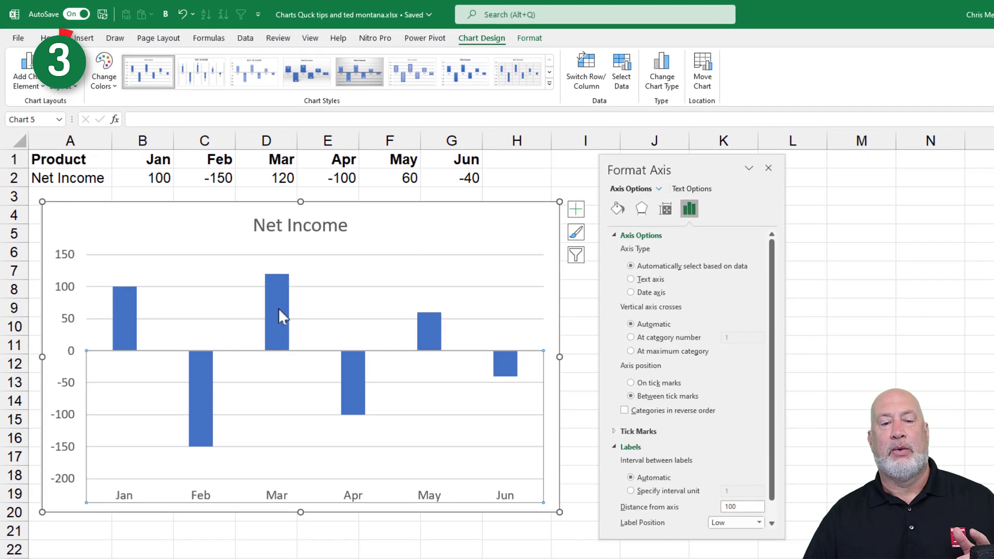
Select the Net Income series to show Format Data Series (Series Overlap -27%, Gap Width 219%)
mouse_move(244, 272)
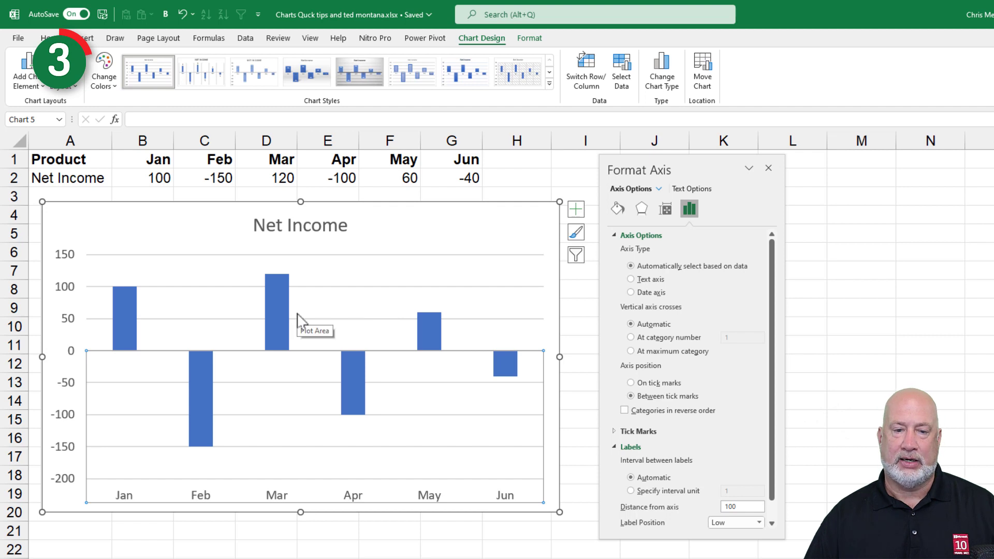
click(283, 321)
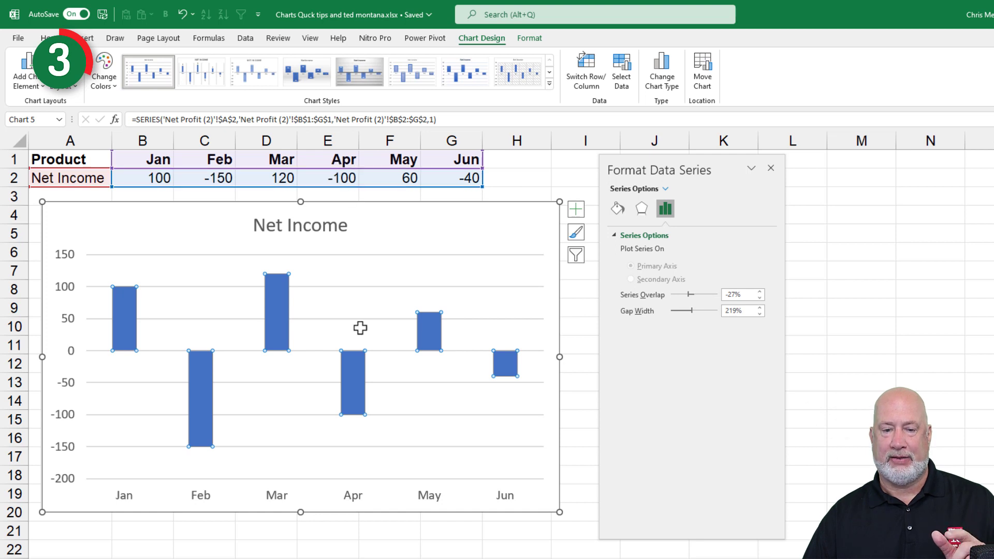
click(359, 500)
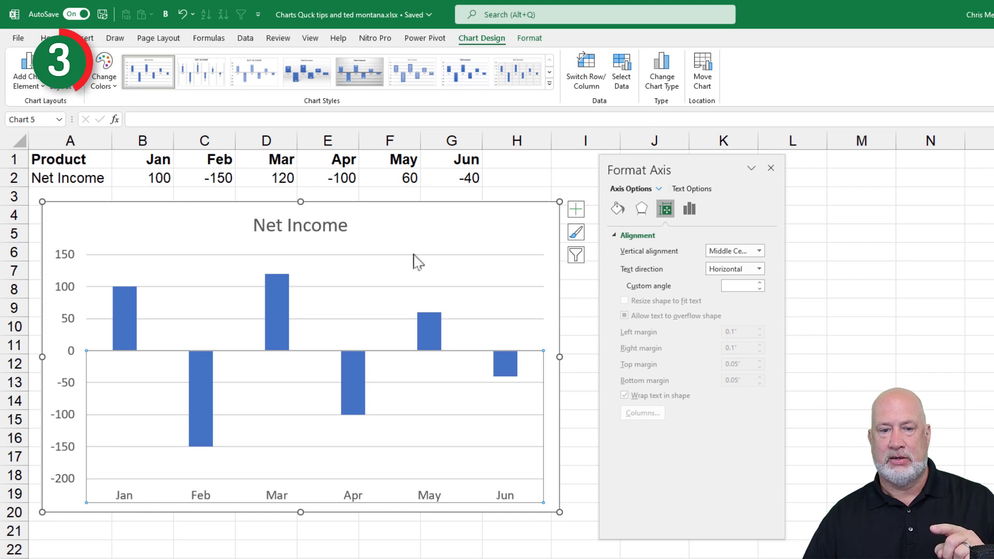
click(279, 324)
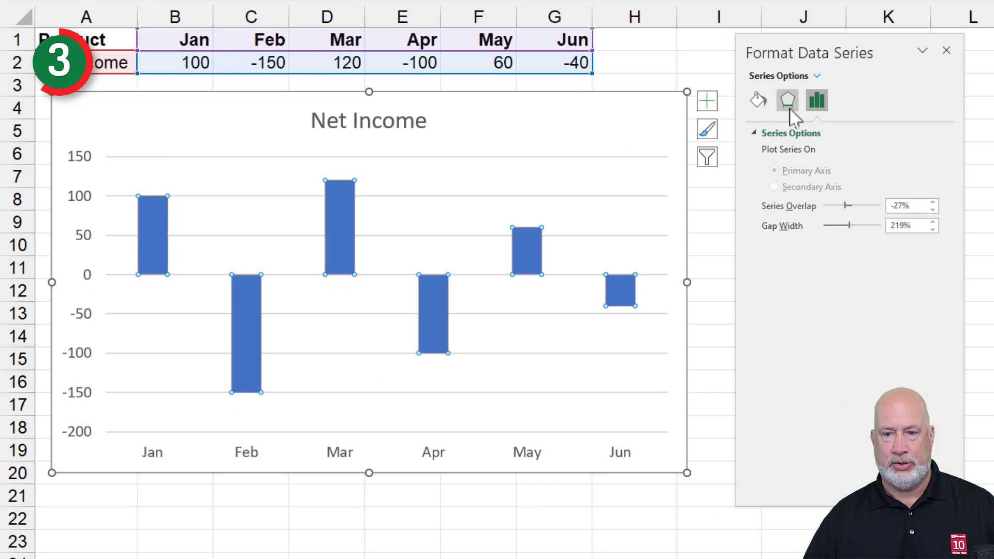
Give the Net Income bars a solid fill in standard Green
click(759, 101)
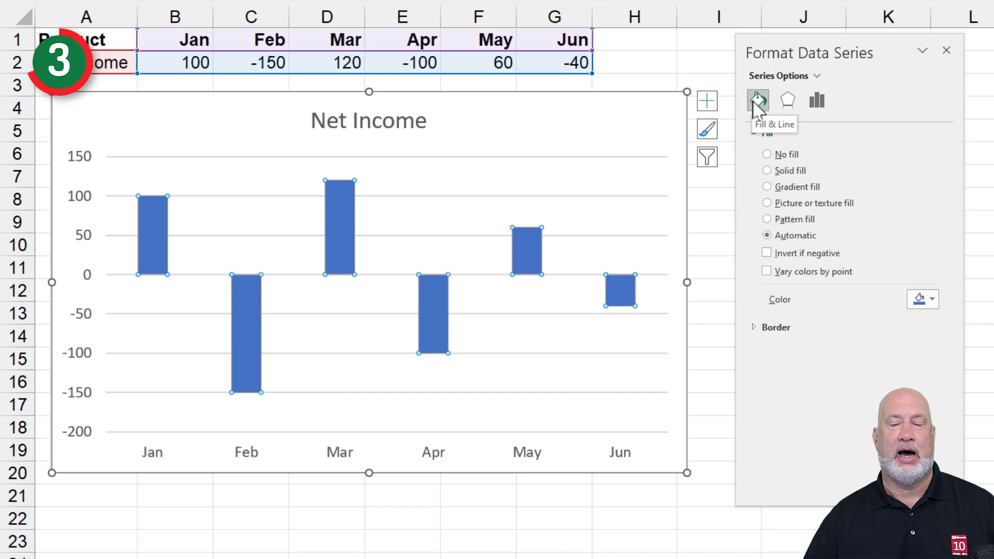
click(768, 170)
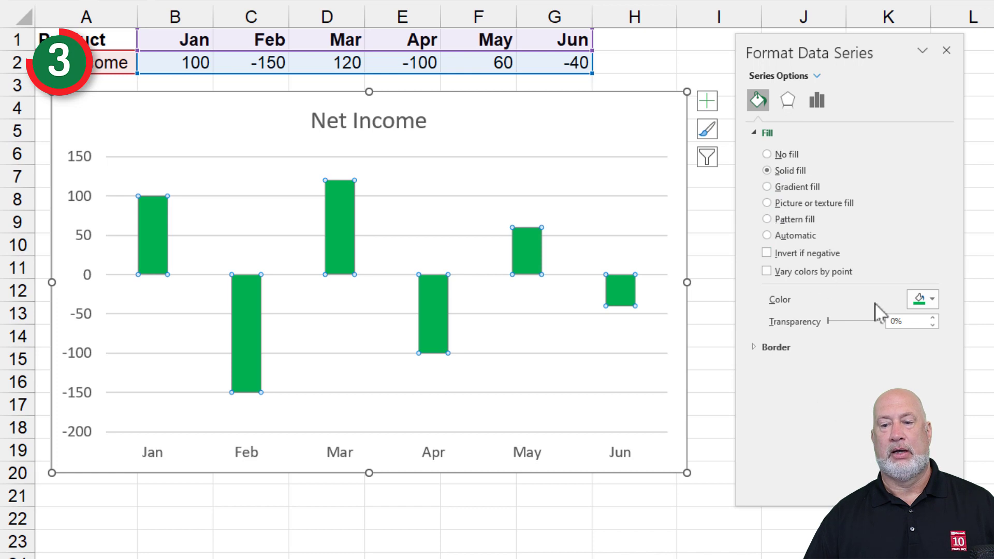
click(929, 302)
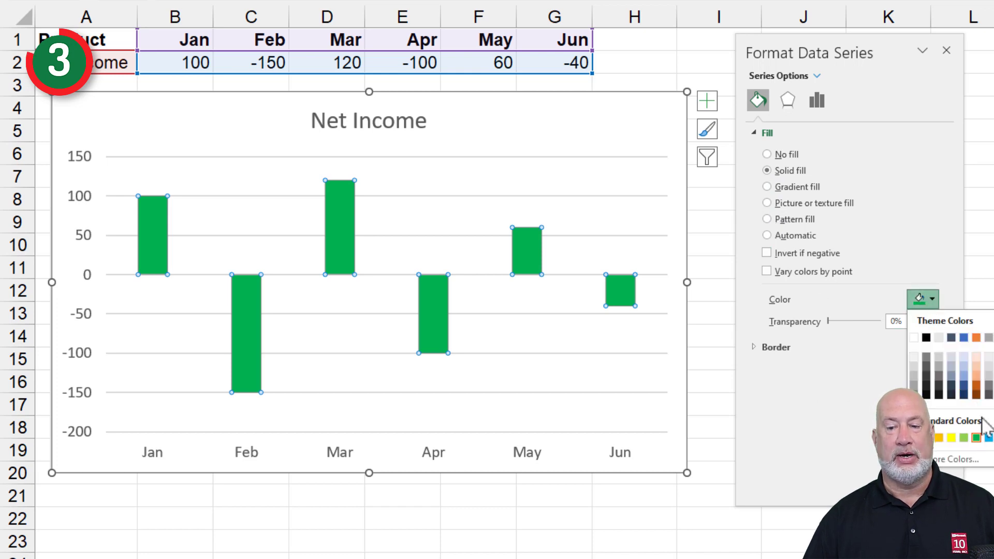
click(977, 439)
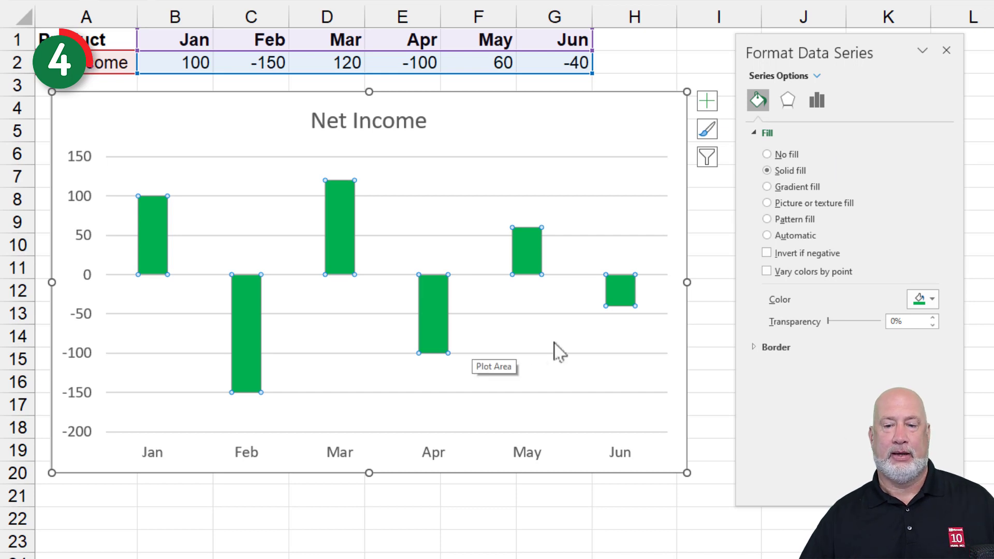
Enable Invert if negative with a Red inverted fill color for the Feb, Apr and Jun bars
click(767, 253)
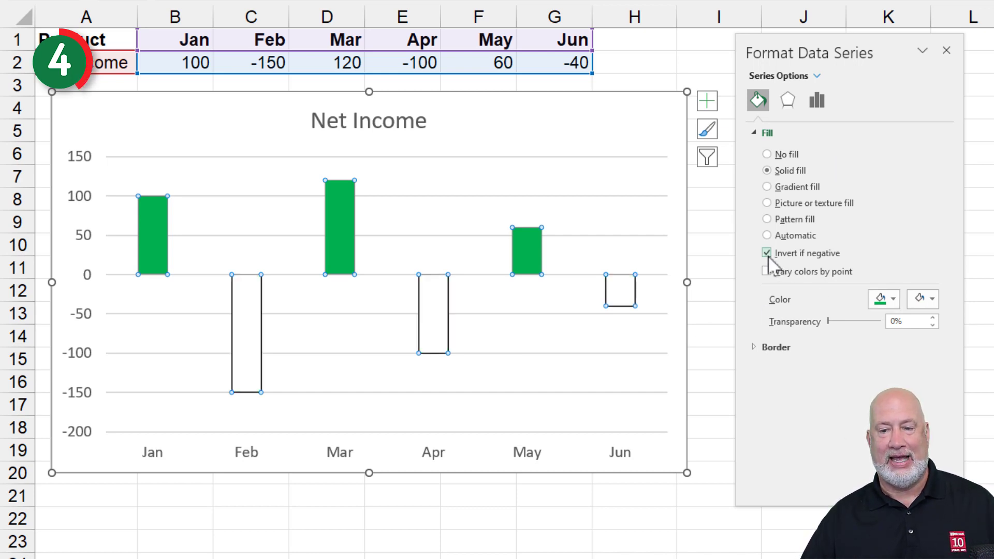
click(932, 300)
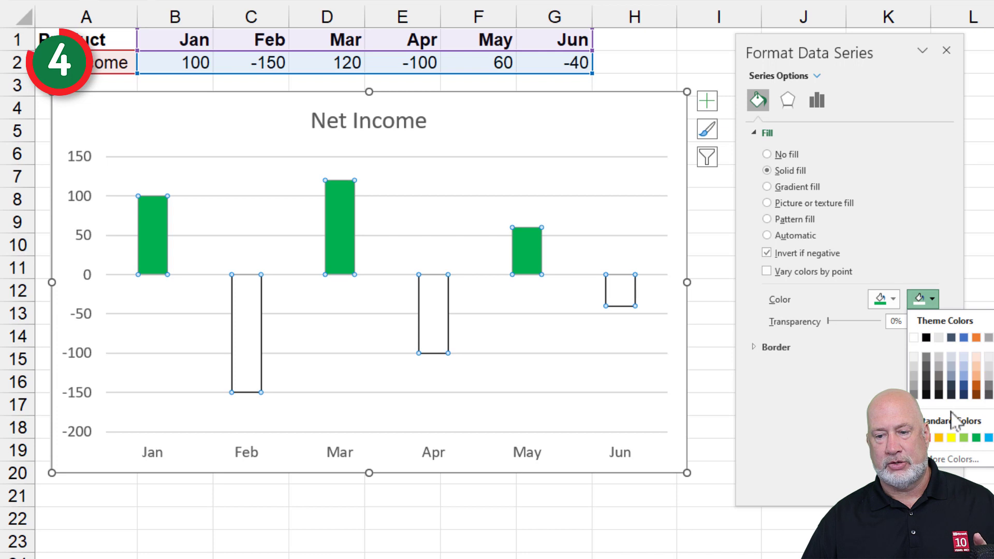
click(928, 439)
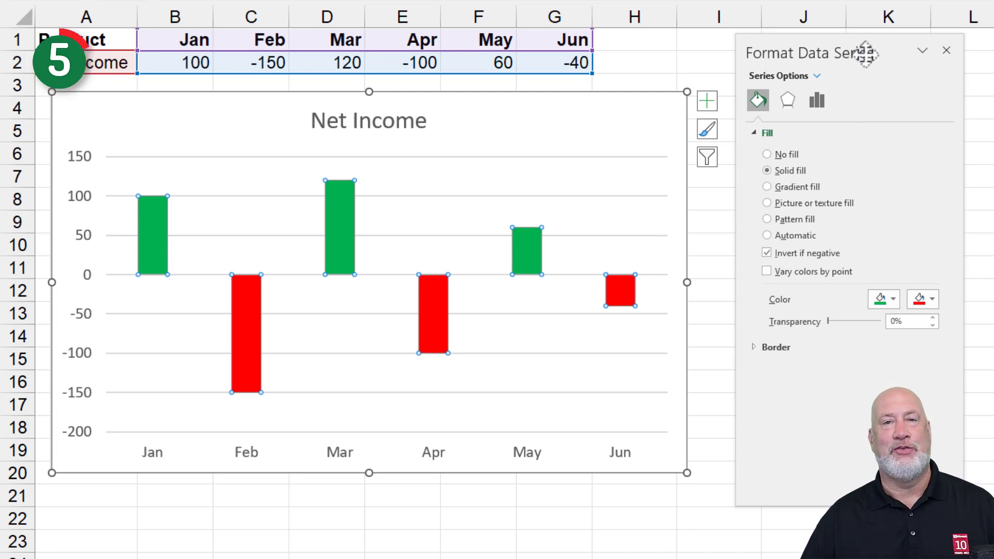
Drag the Format Data Series pane to the Excel window's right edge to re-dock it
click(925, 53)
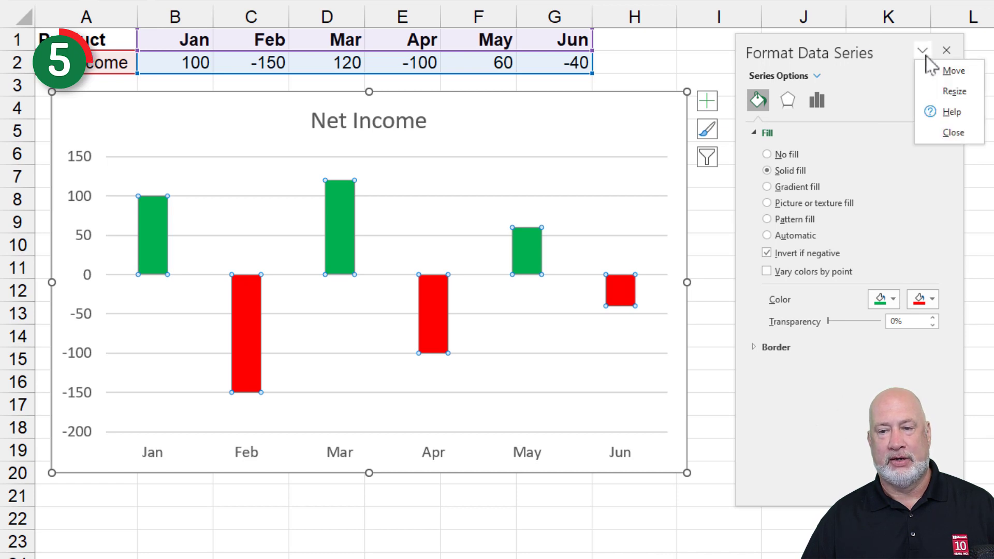
click(926, 56)
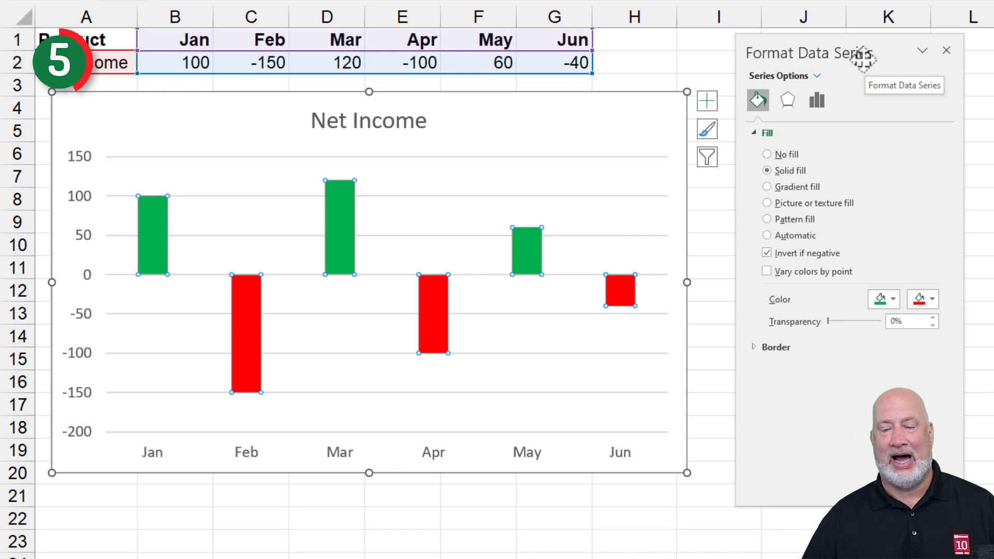
click(924, 52)
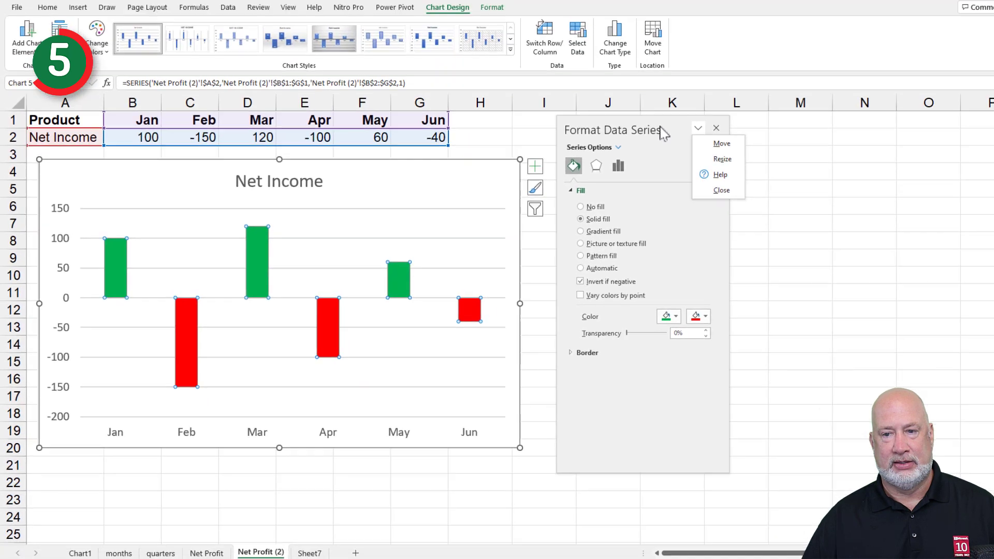
click(868, 54)
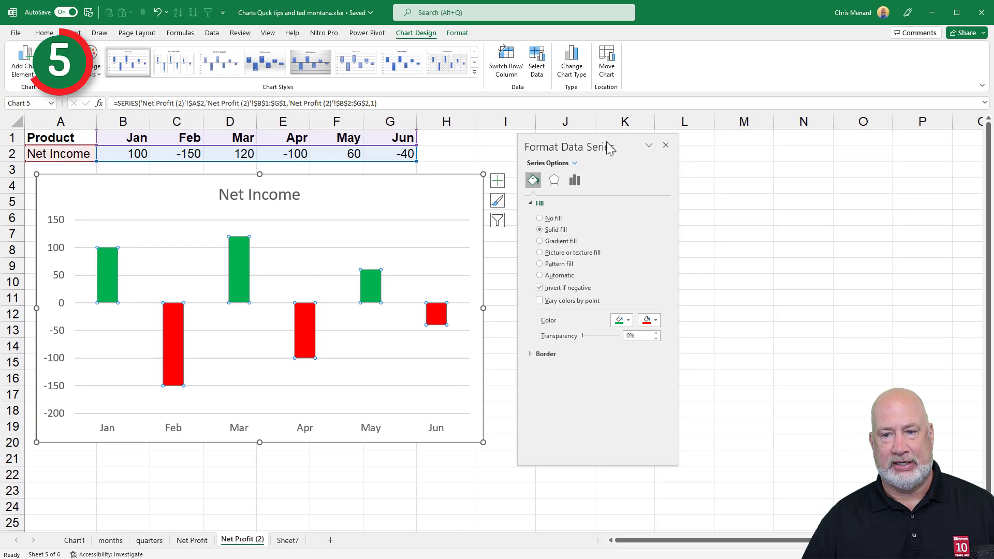
drag(605, 140, 992, 53)
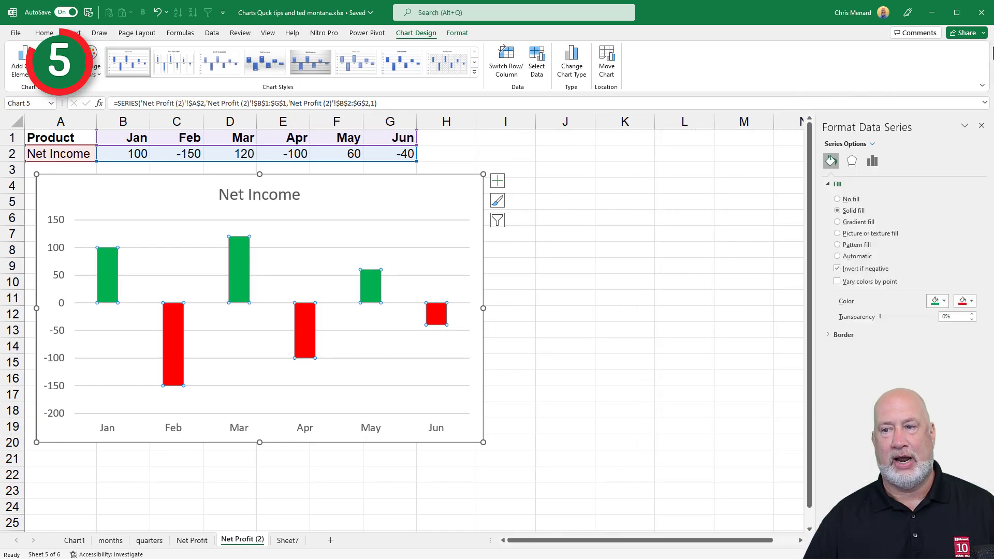